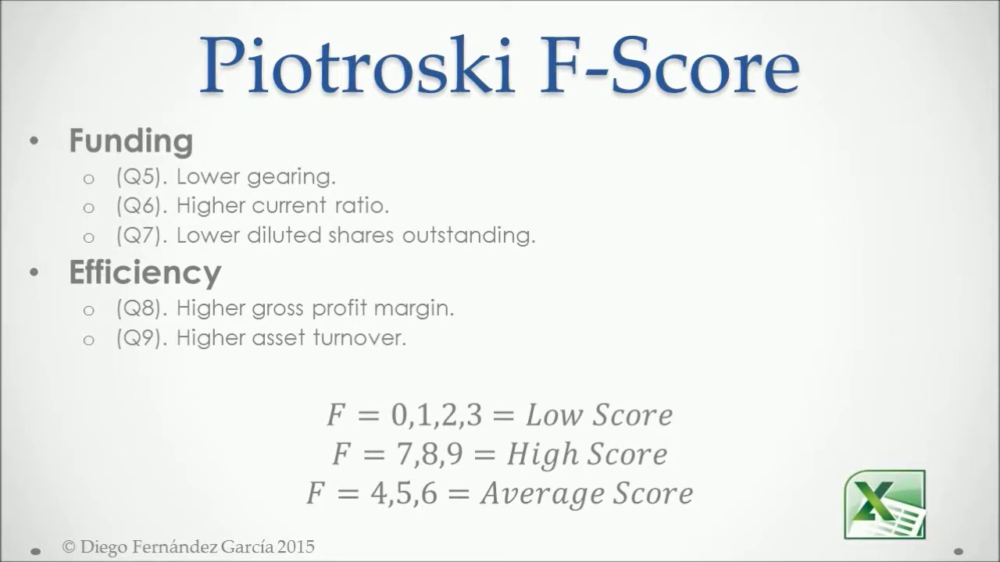
Step: Open the F-Score workbook and display cell B5's formula =IF('Profitability Analysis'!B17>0;1;0) for review
{"action": "left_click", "coordinate": [878, 503]}
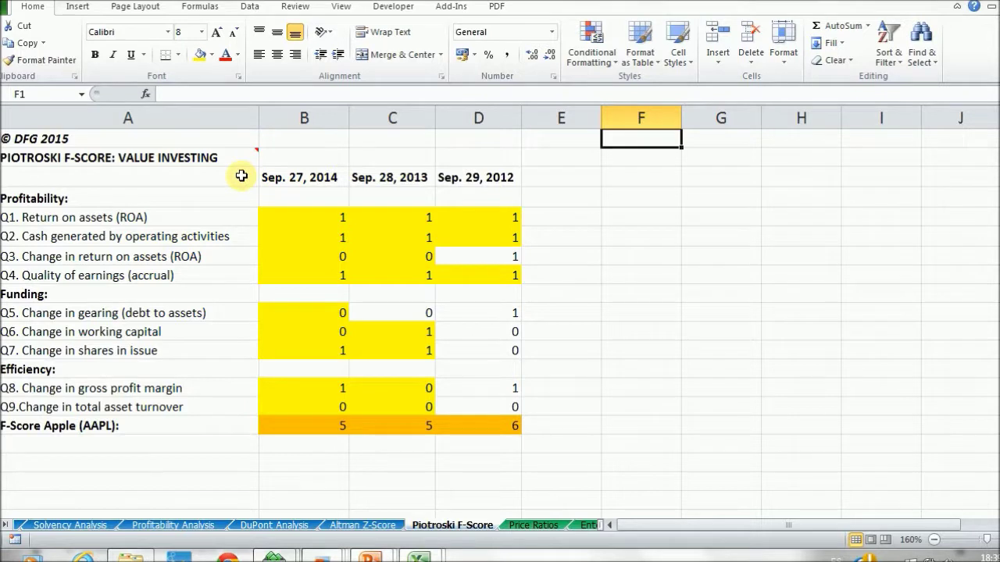
{"action": "mouse_move", "coordinate": [240, 162]}
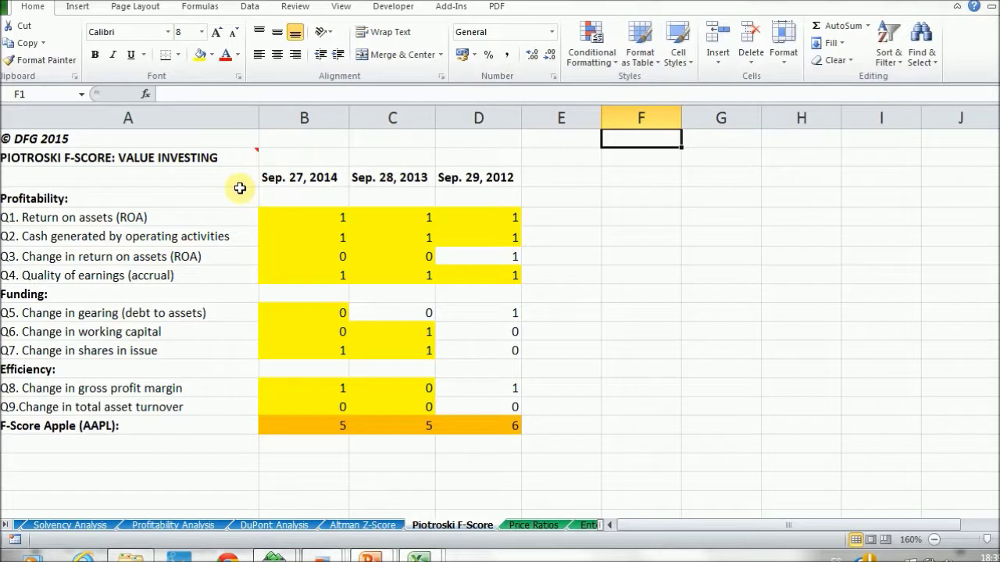
{"action": "left_click", "coordinate": [287, 214]}
{"action": "double_click", "coordinate": [286, 214]}
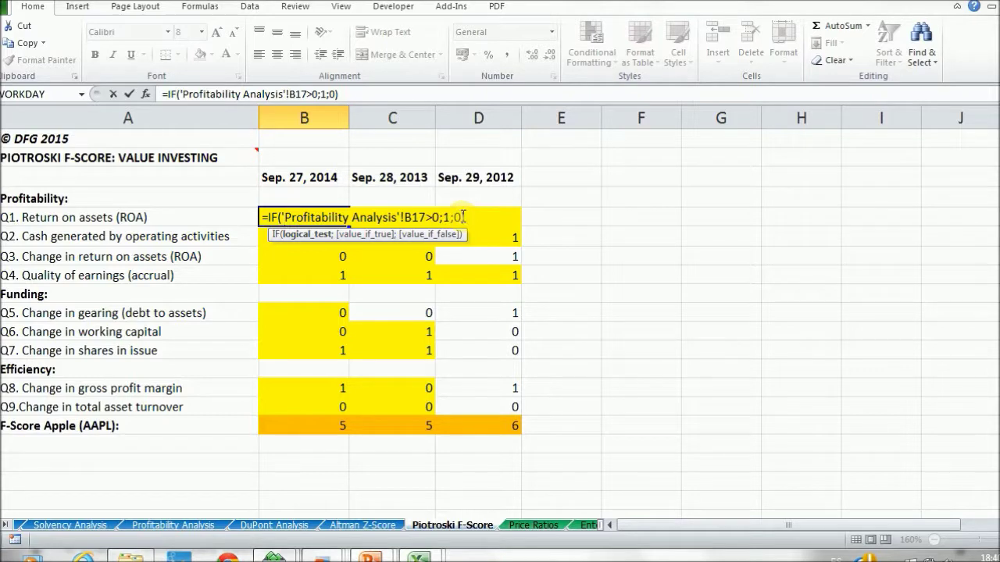
{"action": "key", "text": "ctrl+Return"}
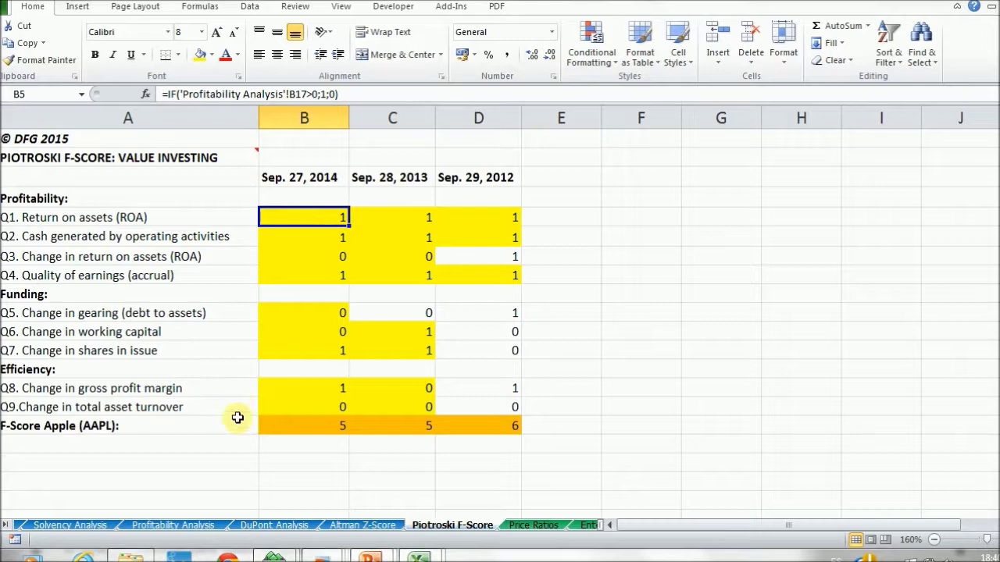
{"action": "left_click", "coordinate": [187, 528]}
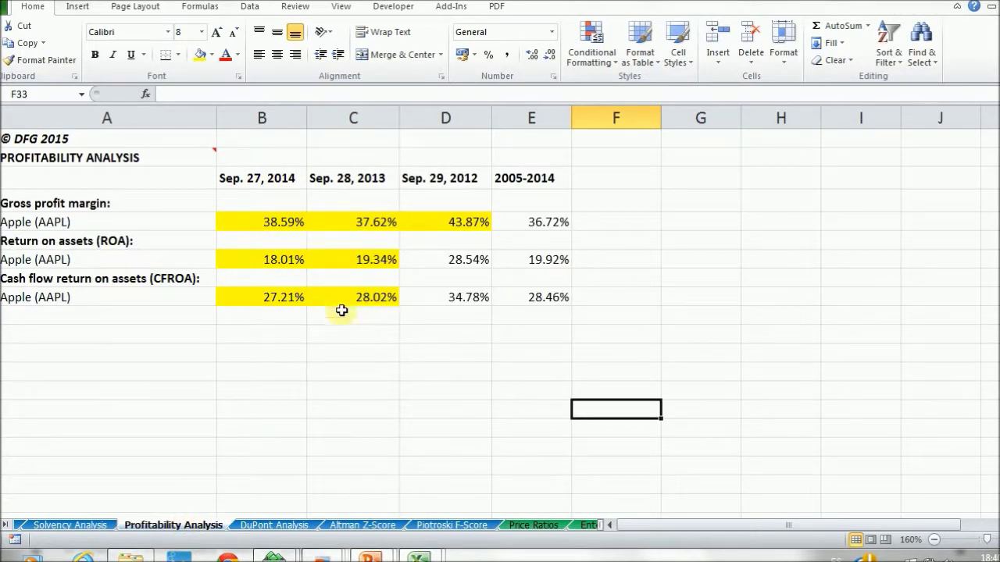
{"action": "left_click", "coordinate": [461, 527]}
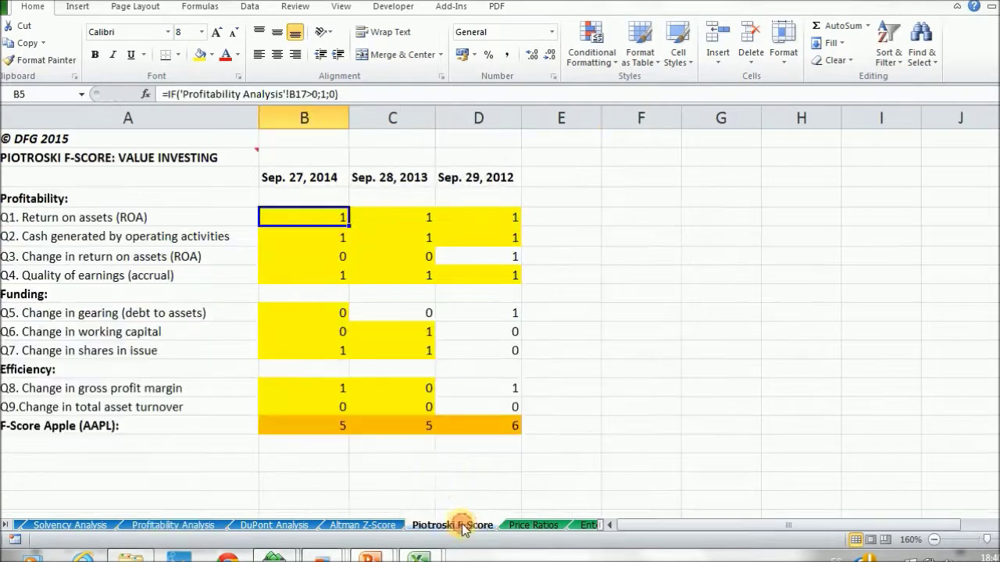
{"action": "left_click", "coordinate": [291, 238]}
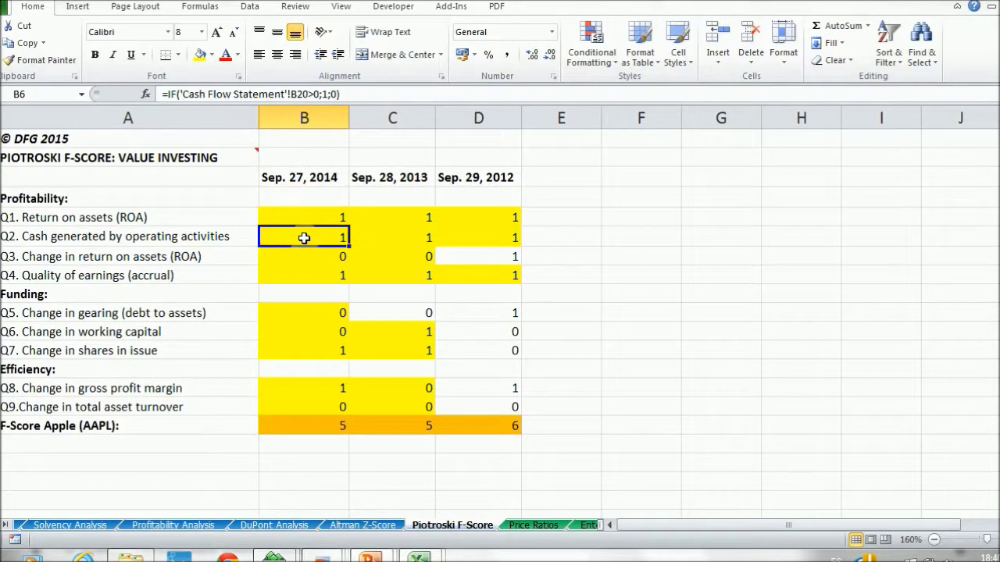
{"action": "double_click", "coordinate": [304, 238]}
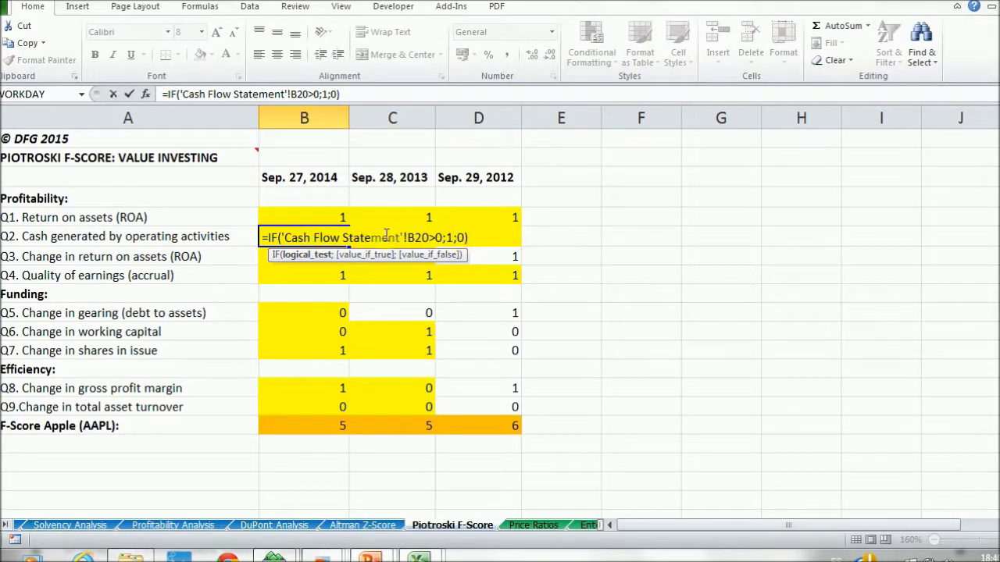
{"action": "key", "text": "Escape"}
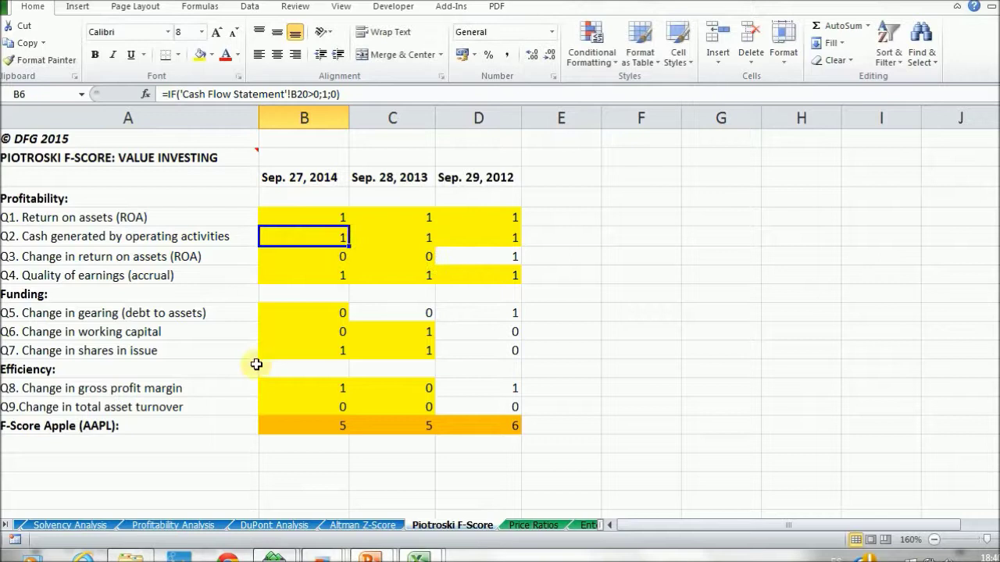
{"action": "left_click", "coordinate": [8, 525]}
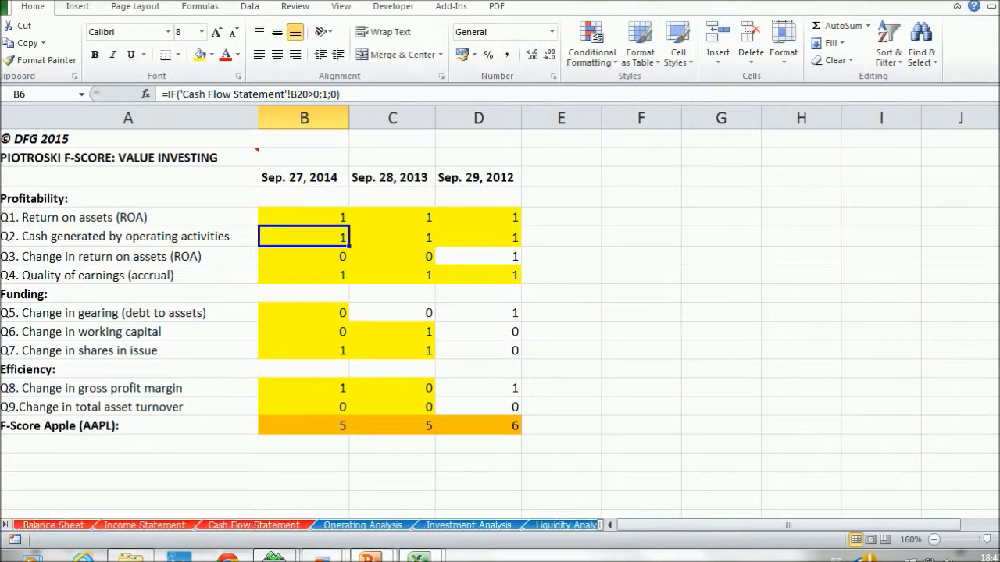
{"action": "left_click", "coordinate": [234, 525]}
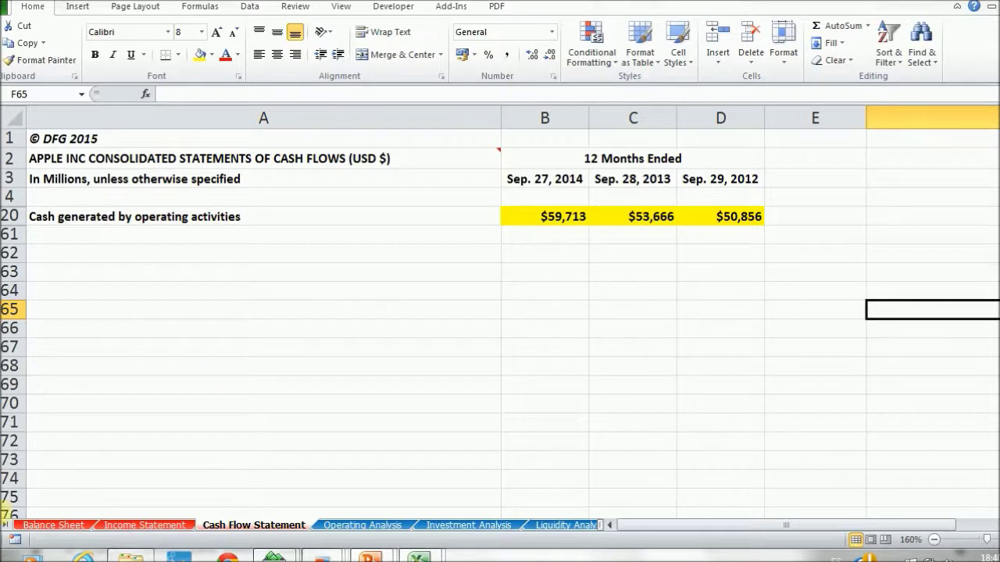
{"action": "left_click", "coordinate": [6, 525]}
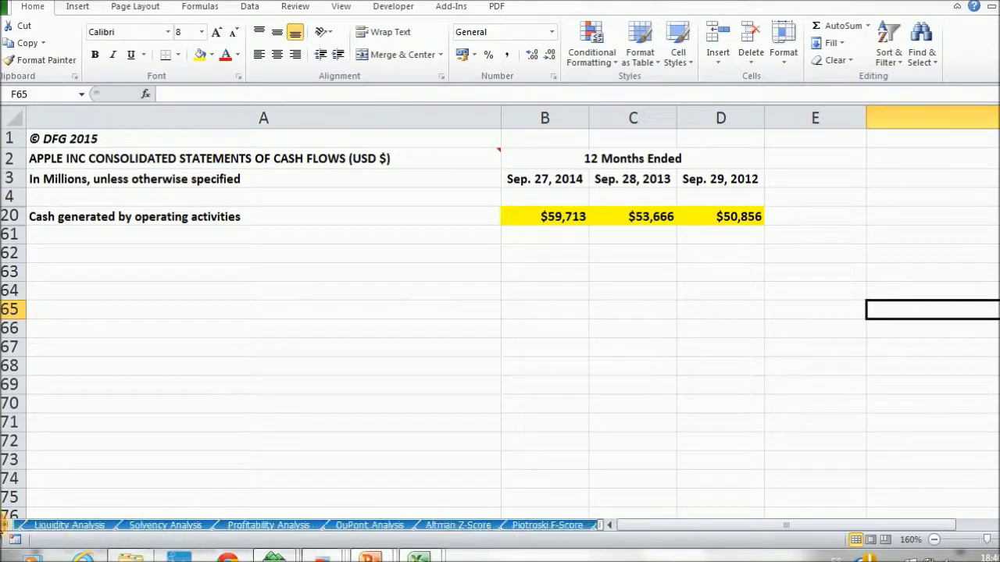
{"action": "left_click", "coordinate": [449, 527]}
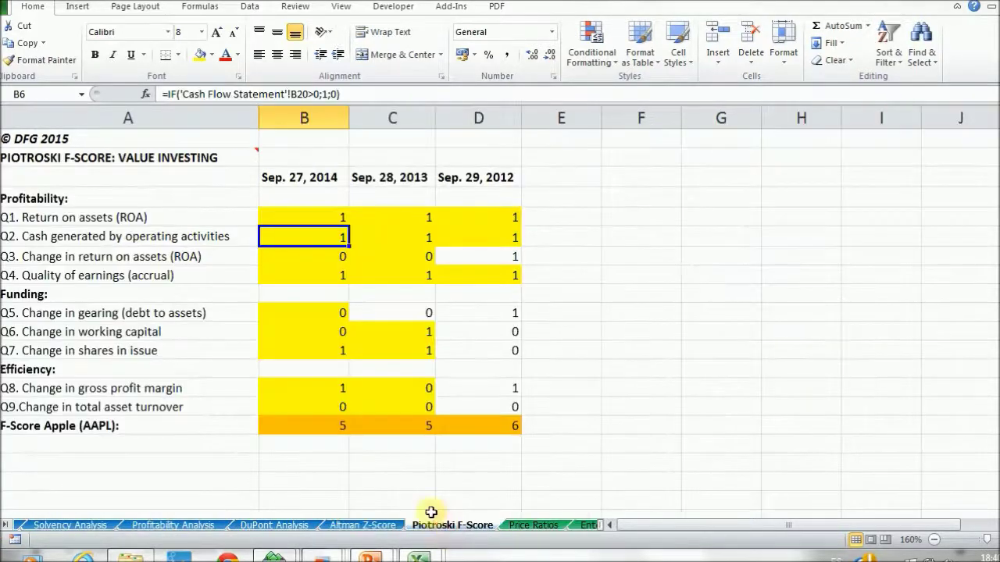
{"action": "left_click", "coordinate": [301, 257]}
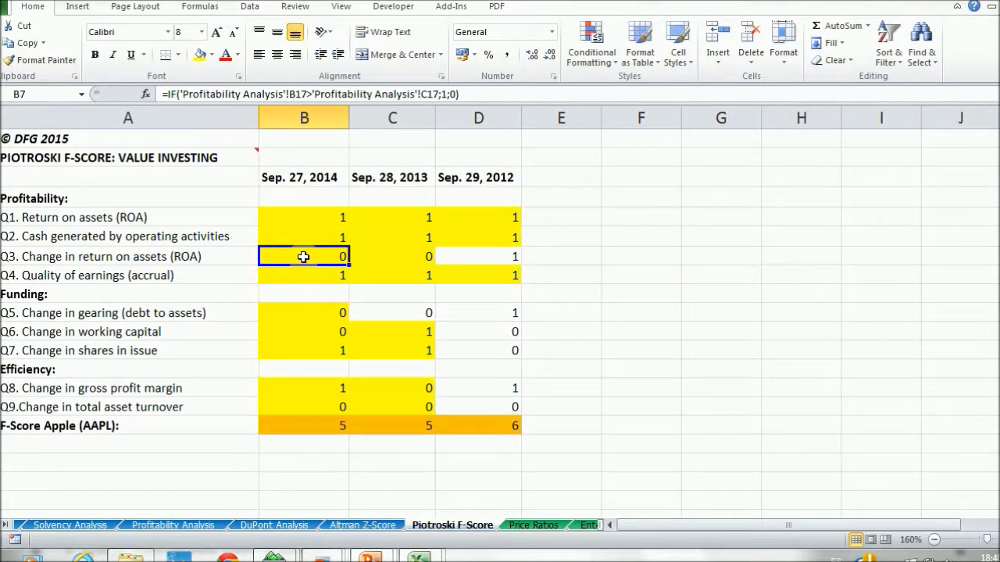
{"action": "double_click", "coordinate": [303, 257]}
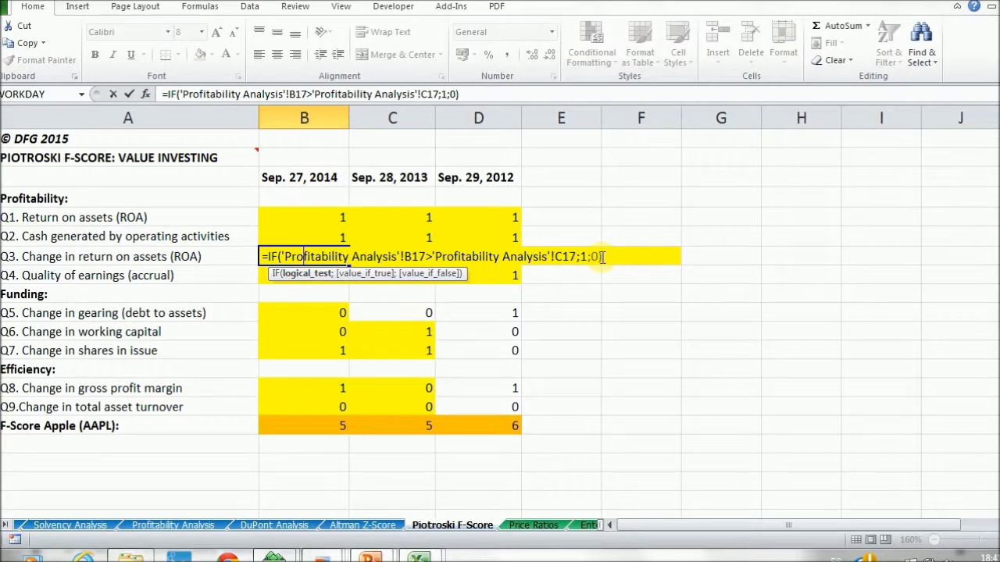
{"action": "key", "text": "Escape"}
{"action": "left_click", "coordinate": [298, 276]}
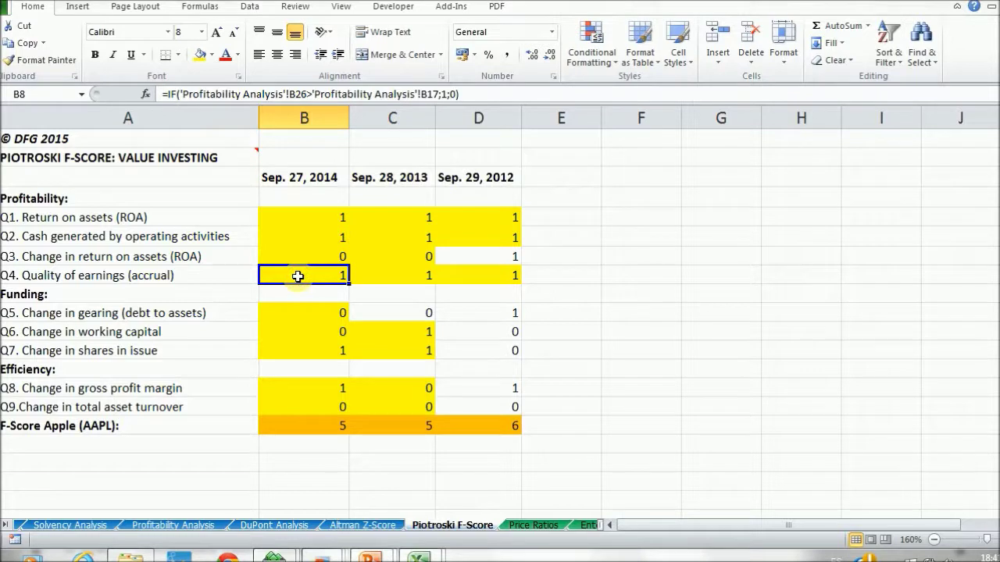
{"action": "double_click", "coordinate": [299, 273]}
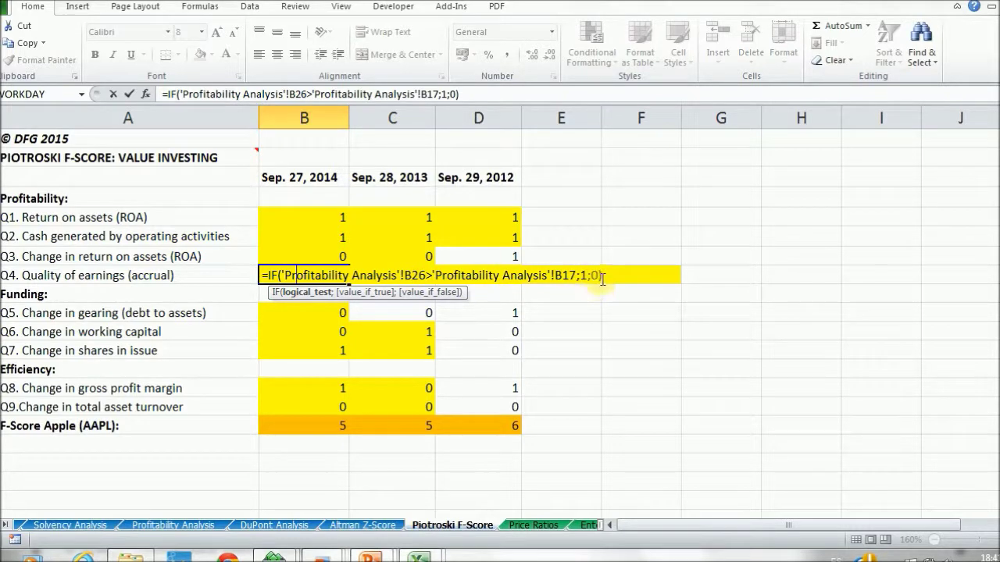
{"action": "key", "text": "ctrl+Return"}
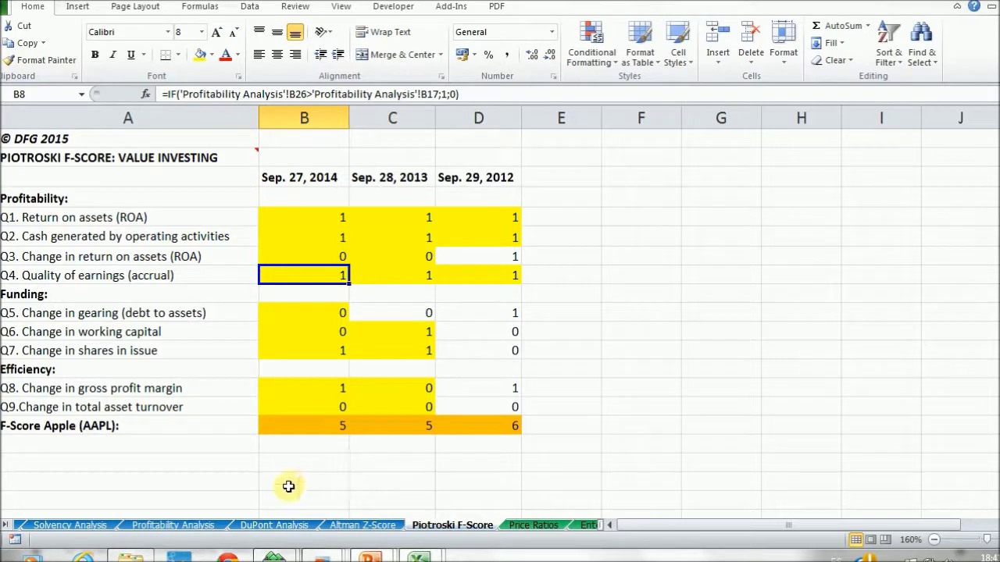
{"action": "left_click", "coordinate": [168, 527]}
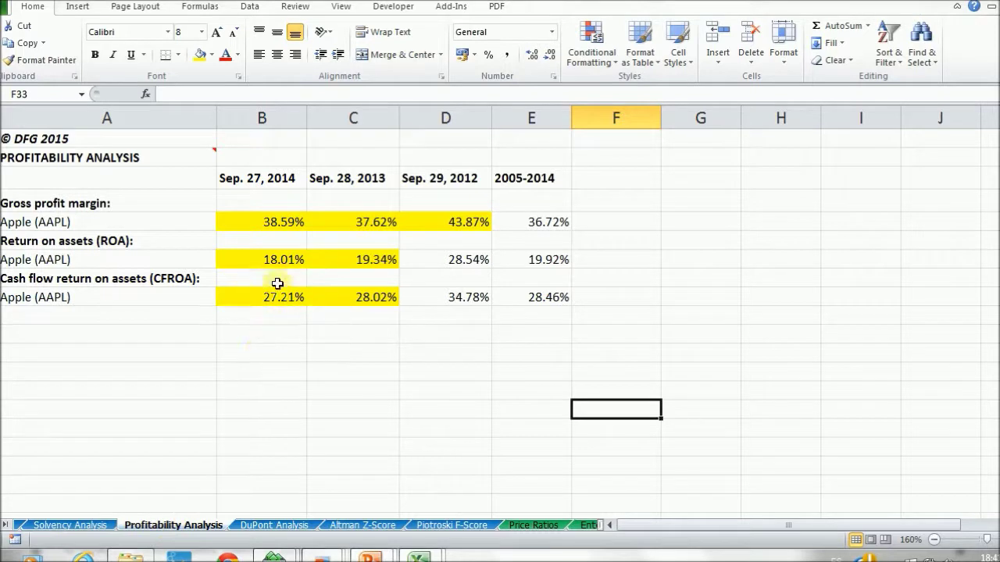
{"action": "left_click", "coordinate": [433, 524]}
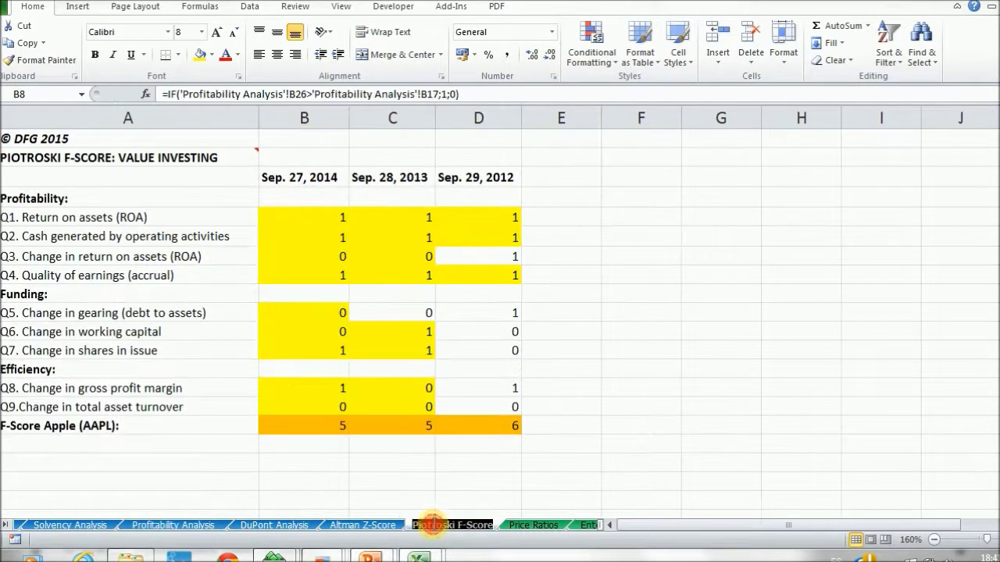
Step: Inspect the 2014 Q5 gearing formula in B10, then close it keeping its result
{"action": "left_click", "coordinate": [277, 293]}
{"action": "left_click", "coordinate": [294, 313]}
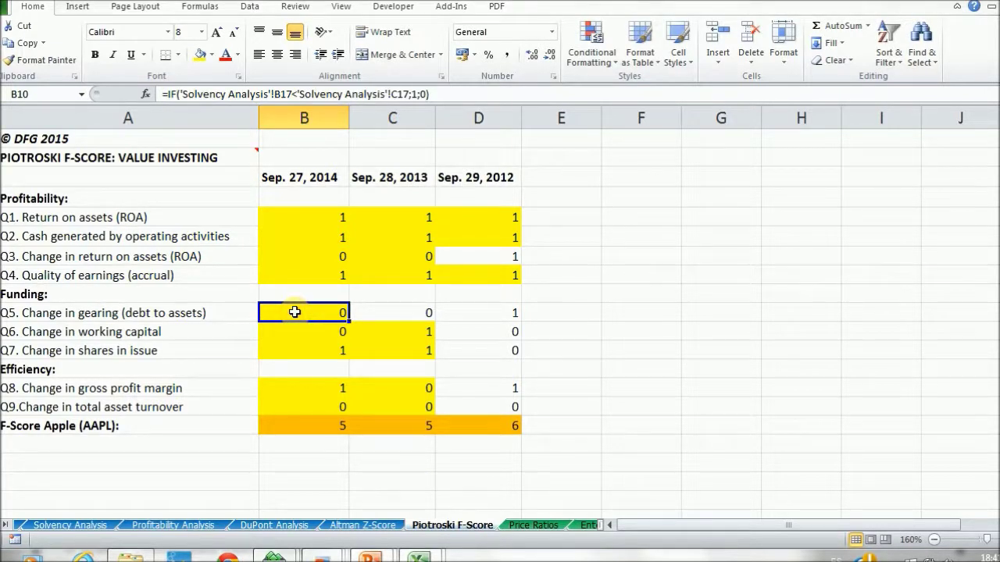
{"action": "double_click", "coordinate": [296, 313]}
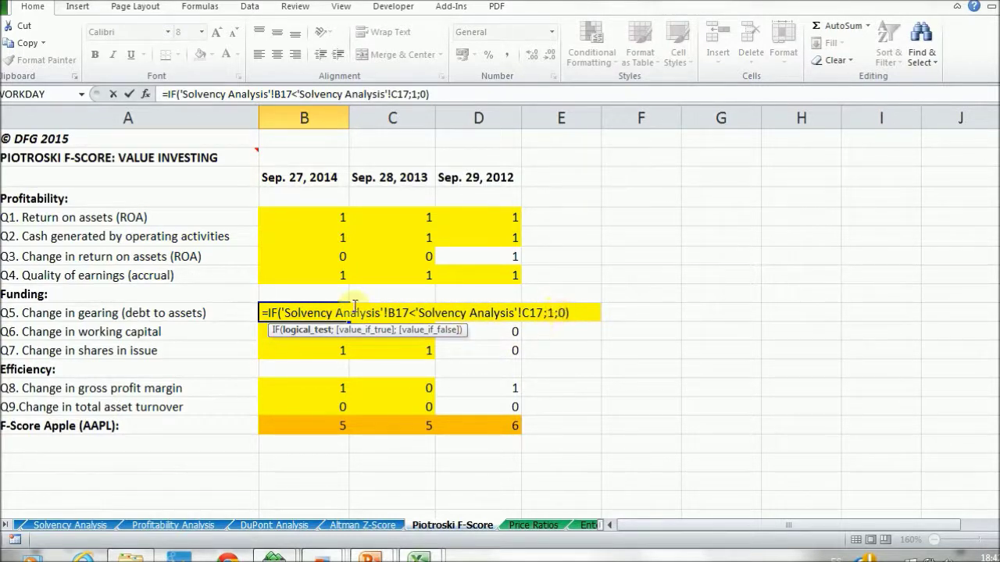
{"action": "key", "text": "Escape"}
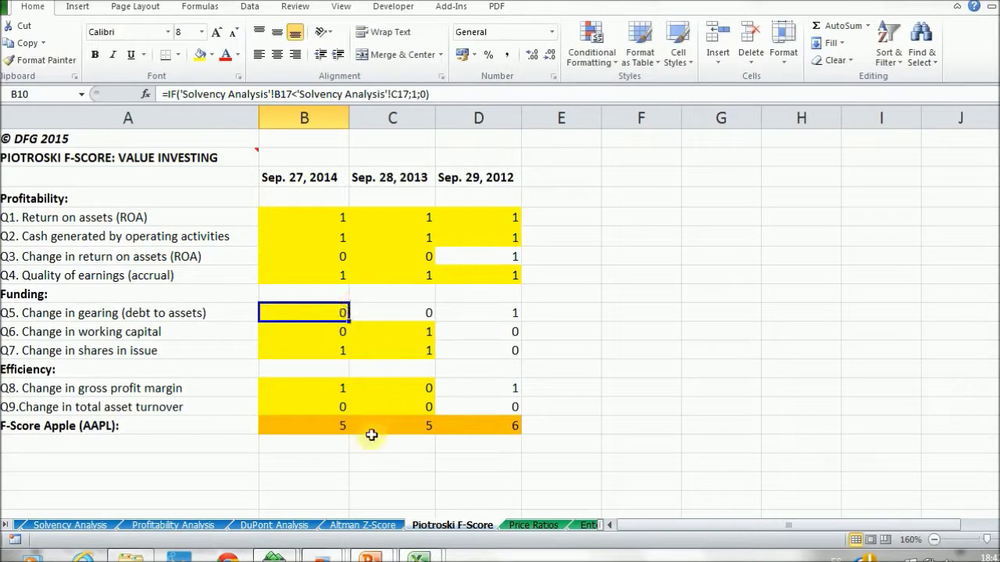
Step: Check the Solvency Analysis sheet, then display B11's Q6 working-capital formula comparing Liquidity Analysis B5 and C5
{"action": "left_click", "coordinate": [92, 527]}
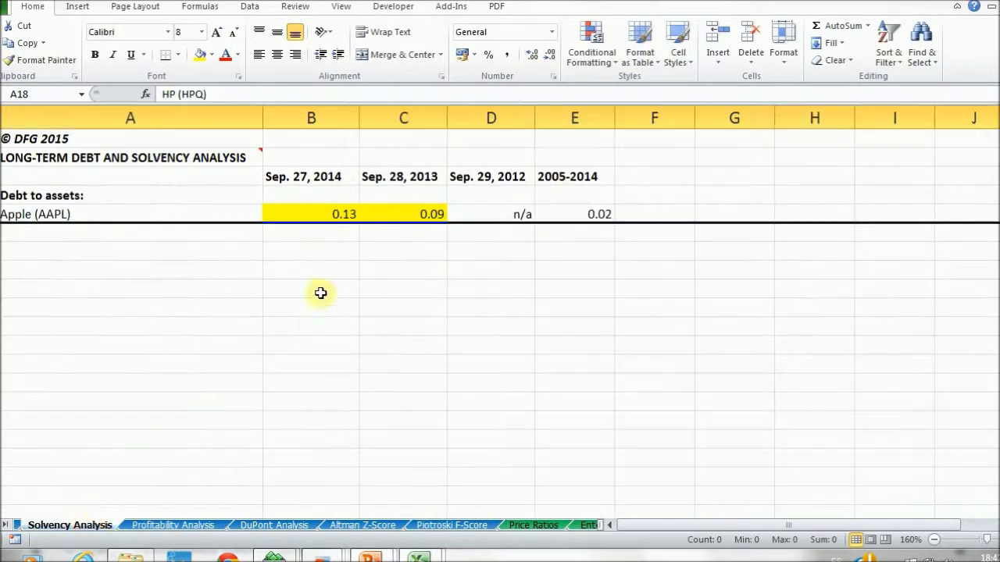
{"action": "left_click", "coordinate": [329, 252]}
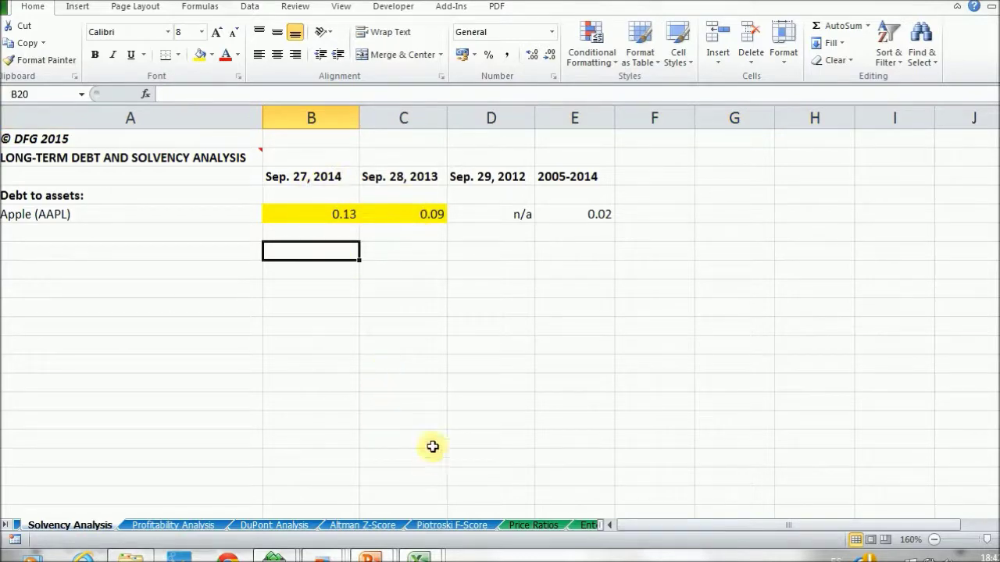
{"action": "left_click", "coordinate": [436, 527]}
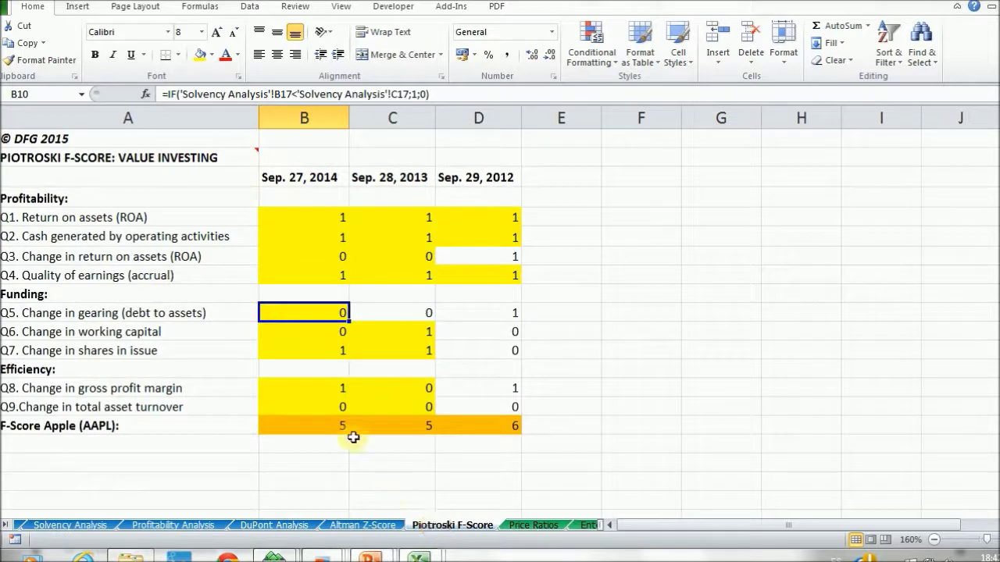
{"action": "left_click", "coordinate": [313, 333]}
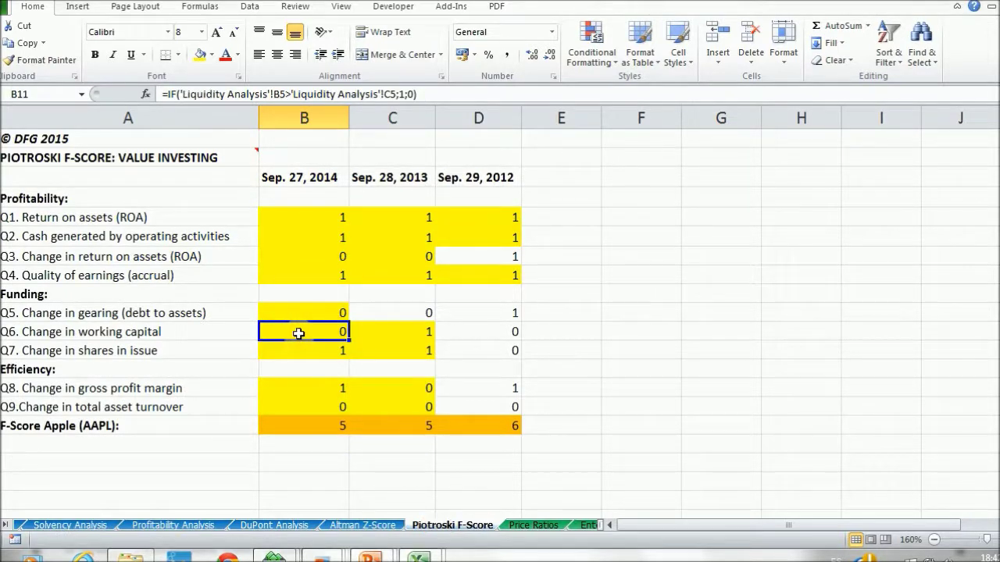
{"action": "double_click", "coordinate": [301, 332]}
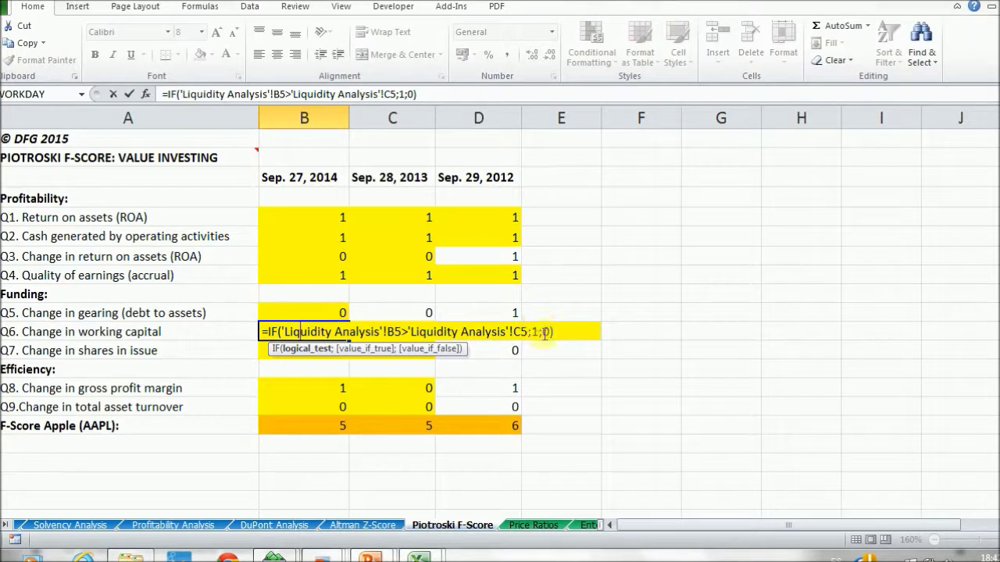
{"action": "key", "text": "Escape"}
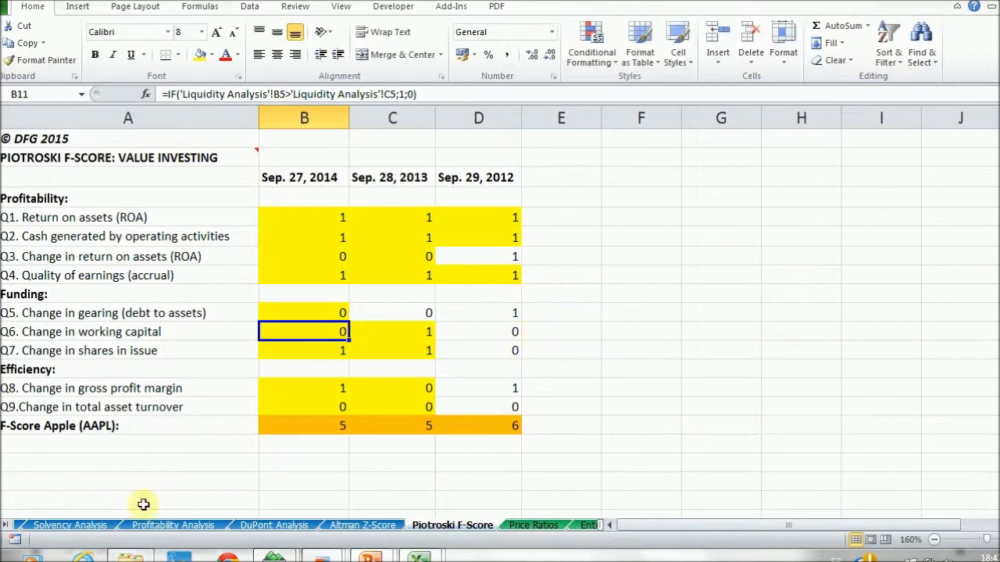
{"action": "left_click", "coordinate": [5, 525]}
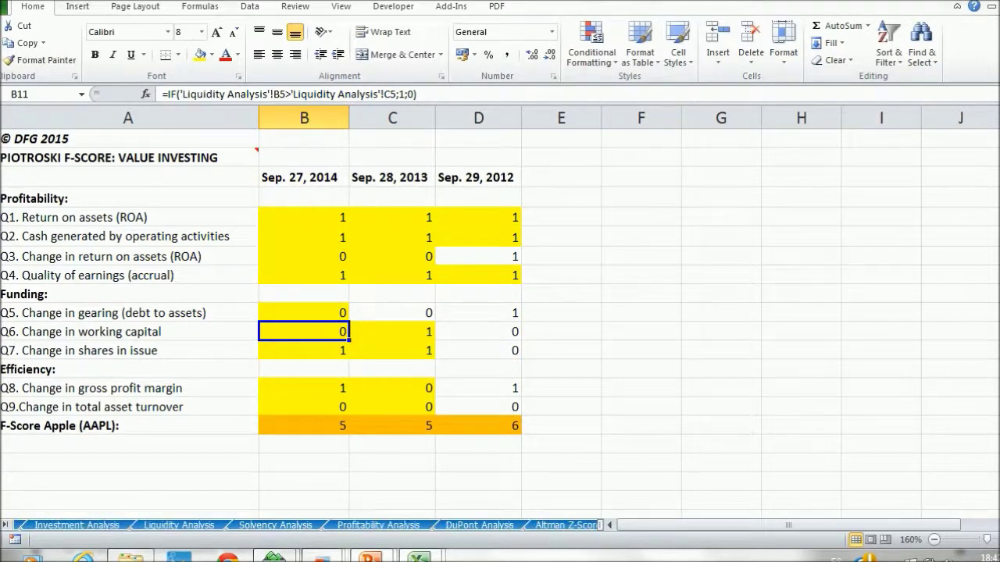
{"action": "left_click", "coordinate": [150, 520]}
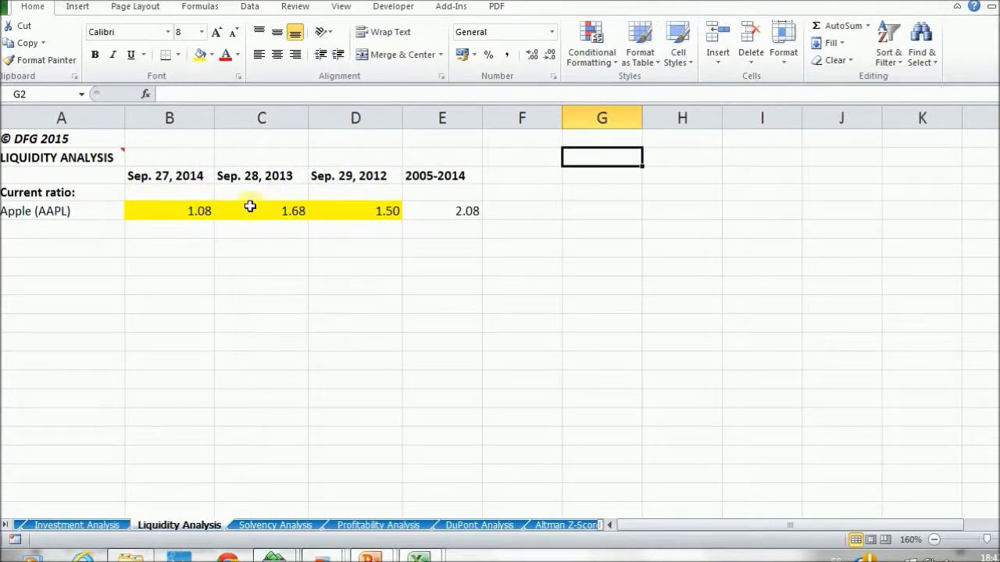
{"action": "left_click", "coordinate": [7, 525]}
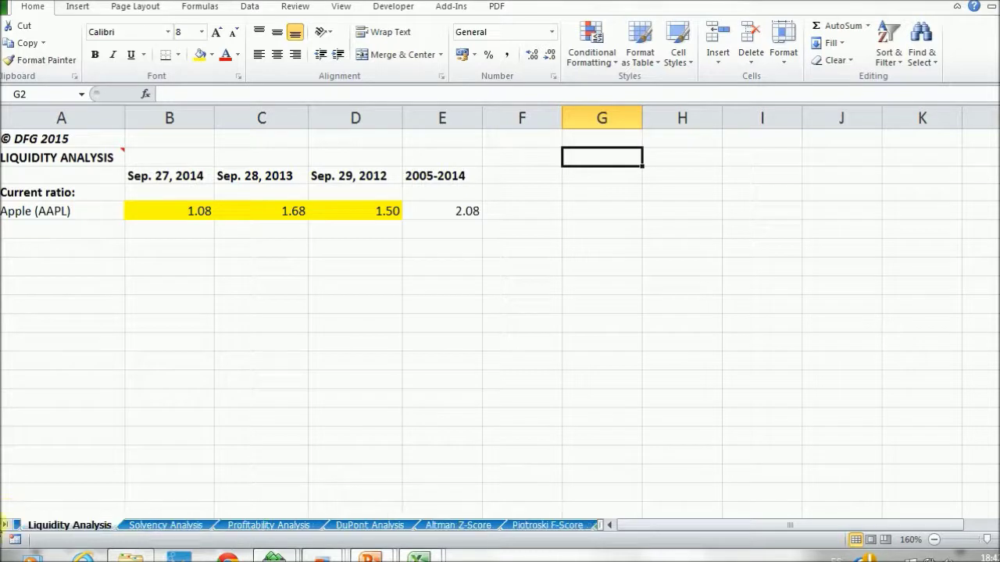
{"action": "left_click", "coordinate": [539, 523]}
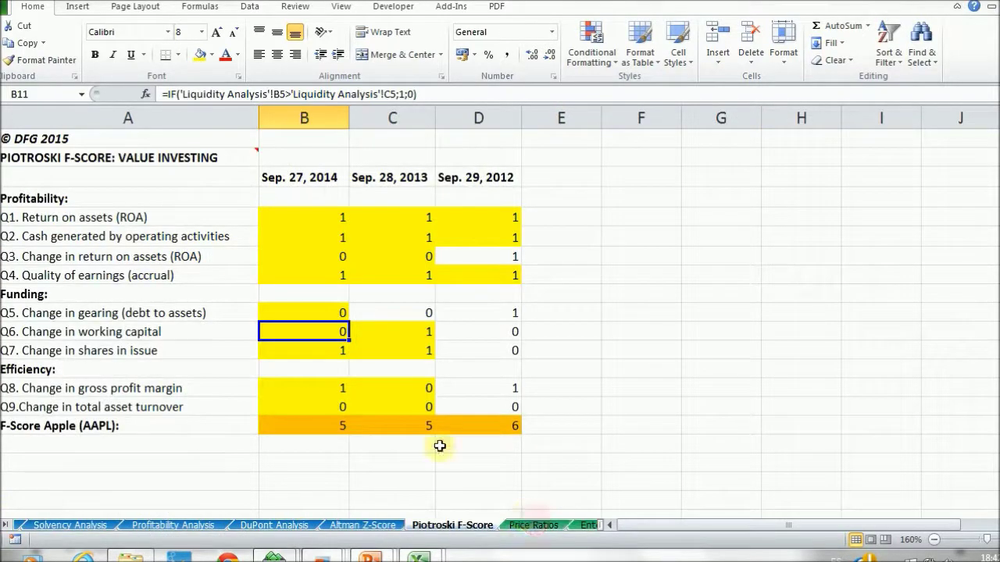
{"action": "left_click", "coordinate": [296, 348]}
{"action": "double_click", "coordinate": [295, 351]}
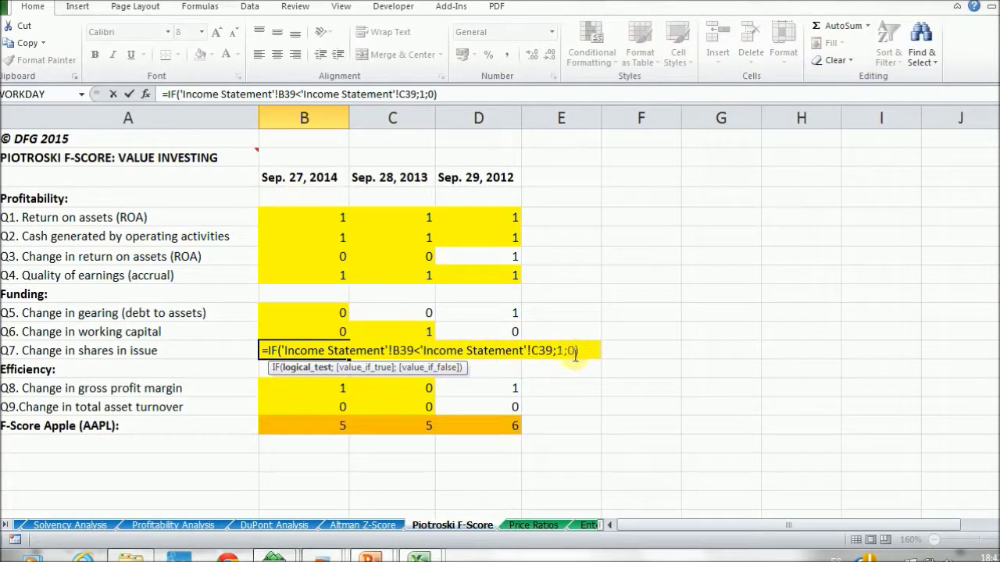
{"action": "key", "text": "ctrl+Return"}
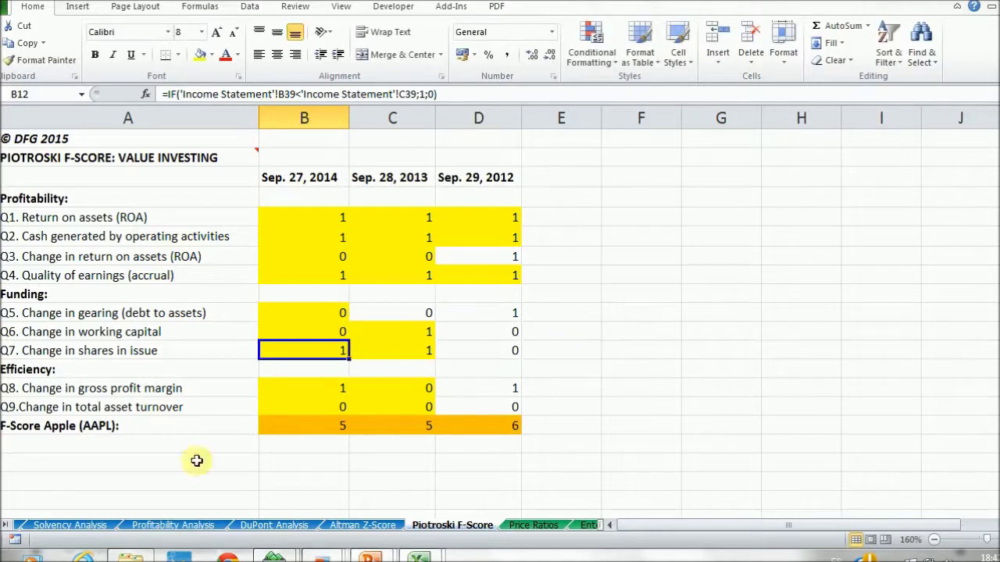
{"action": "left_click", "coordinate": [6, 525]}
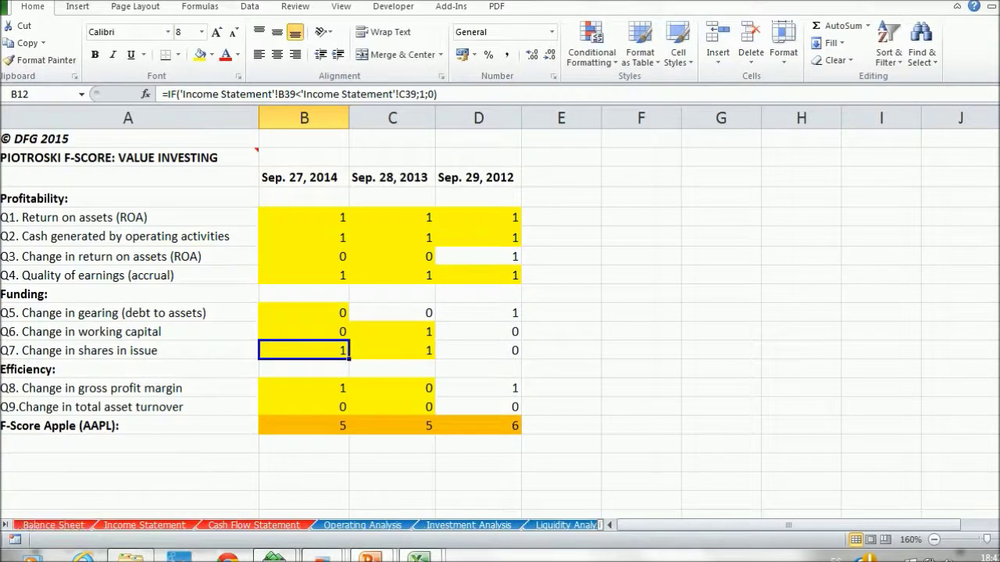
{"action": "left_click", "coordinate": [146, 525]}
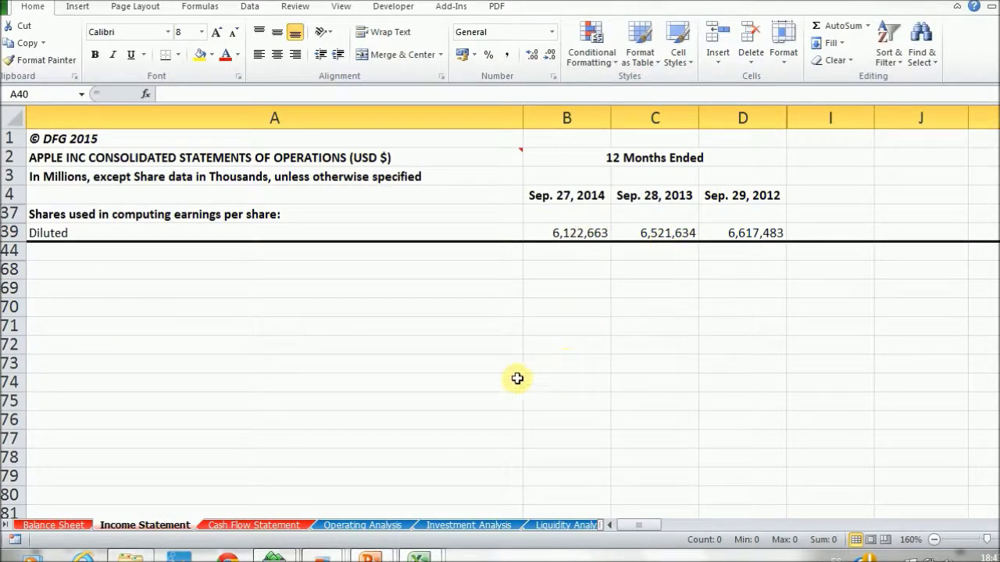
{"action": "left_click", "coordinate": [5, 522]}
{"action": "left_click", "coordinate": [5, 522]}
{"action": "left_click", "coordinate": [4, 522]}
{"action": "left_click", "coordinate": [5, 521]}
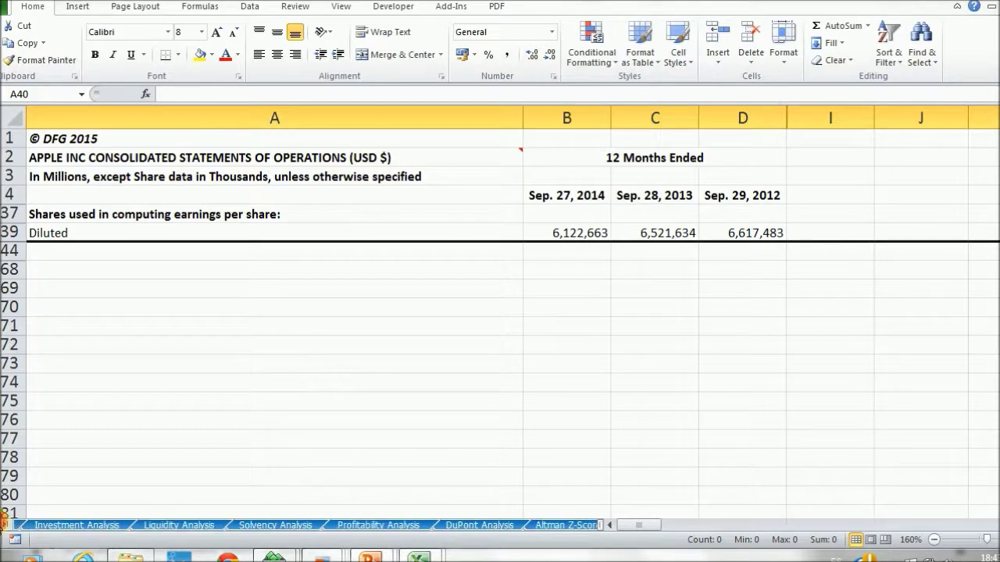
{"action": "left_click", "coordinate": [4, 522]}
{"action": "left_click", "coordinate": [4, 521]}
{"action": "left_click", "coordinate": [461, 525]}
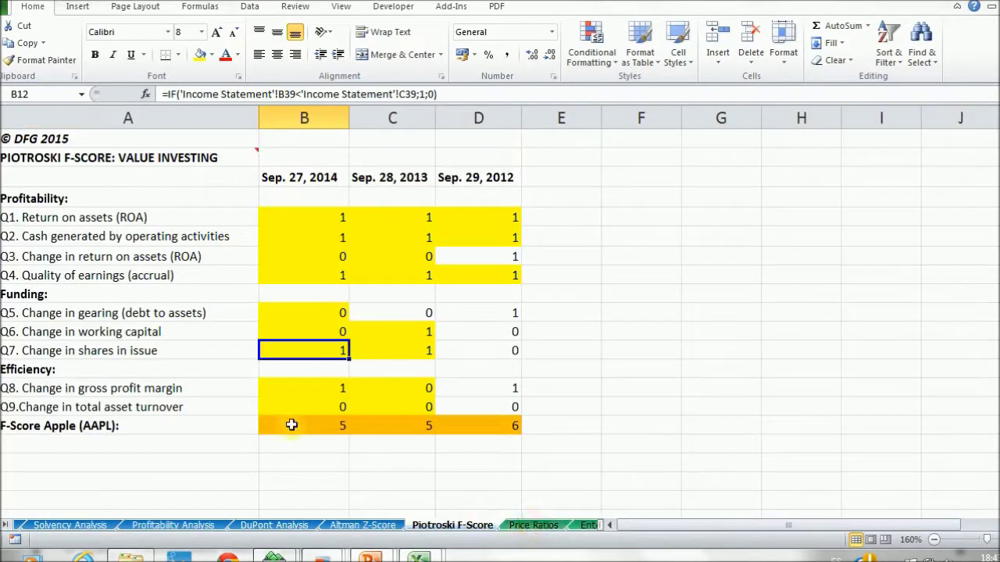
{"action": "left_click", "coordinate": [295, 385]}
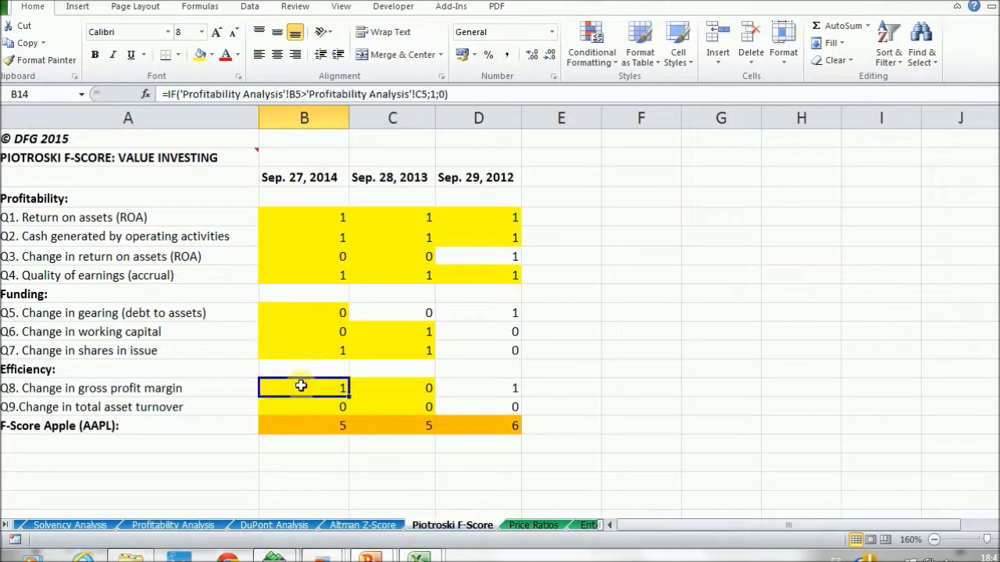
{"action": "double_click", "coordinate": [305, 387]}
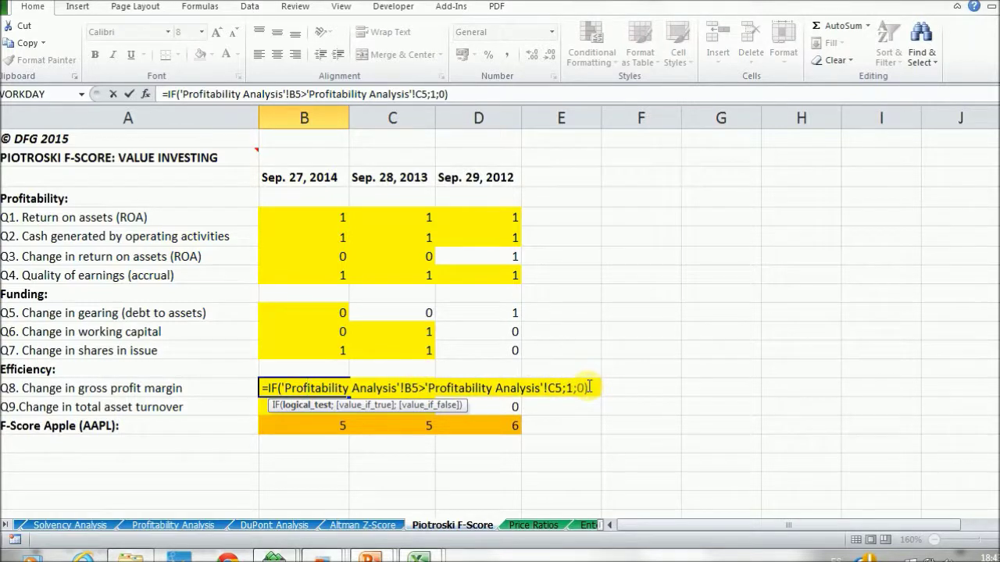
{"action": "key", "text": "Escape"}
{"action": "left_click", "coordinate": [190, 527]}
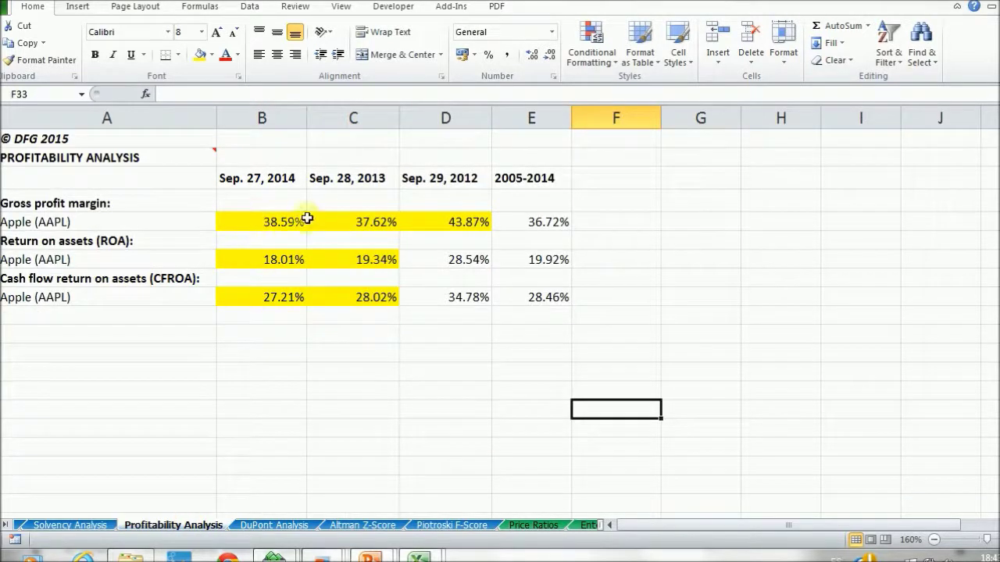
{"action": "left_click", "coordinate": [450, 526]}
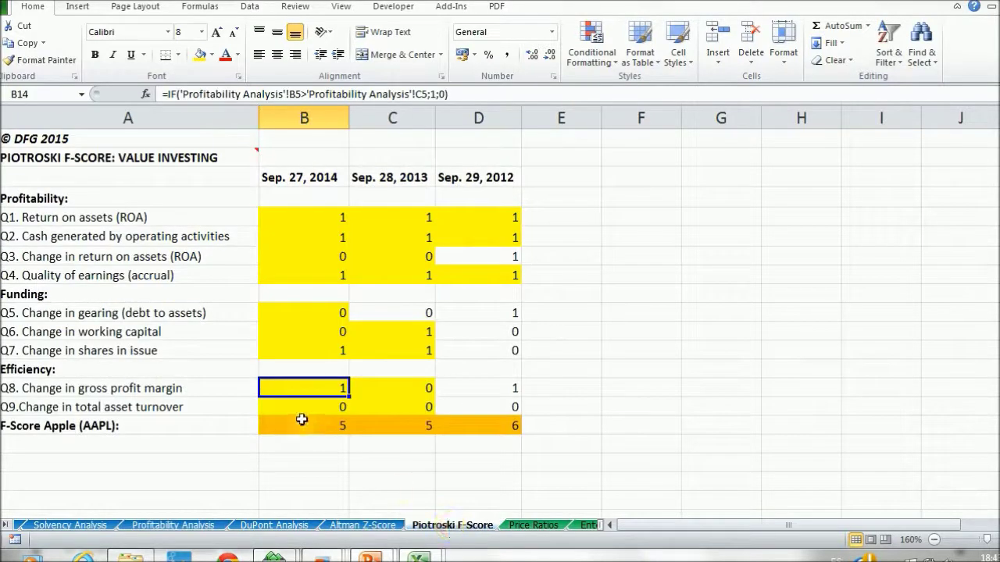
{"action": "left_click", "coordinate": [288, 406]}
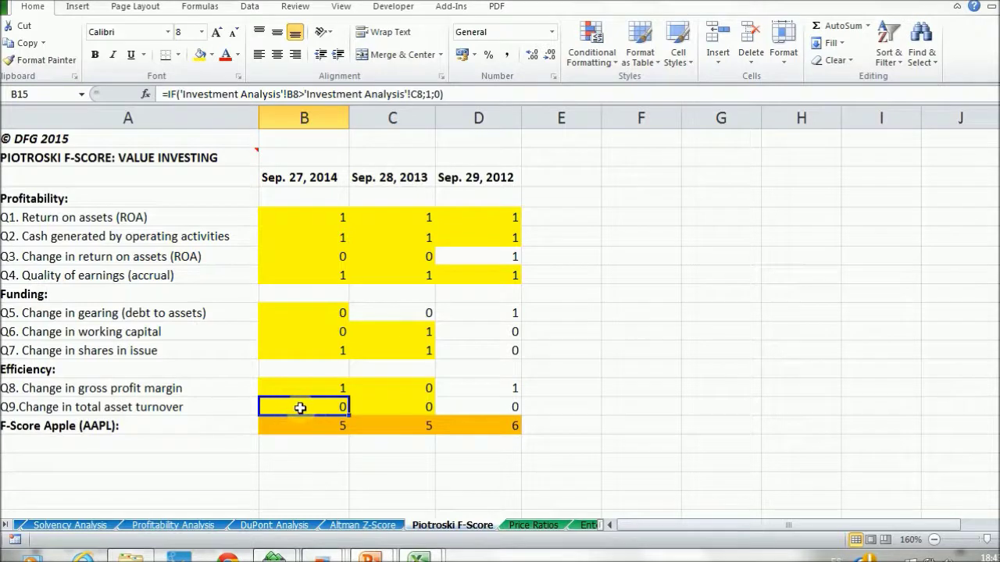
{"action": "double_click", "coordinate": [294, 408]}
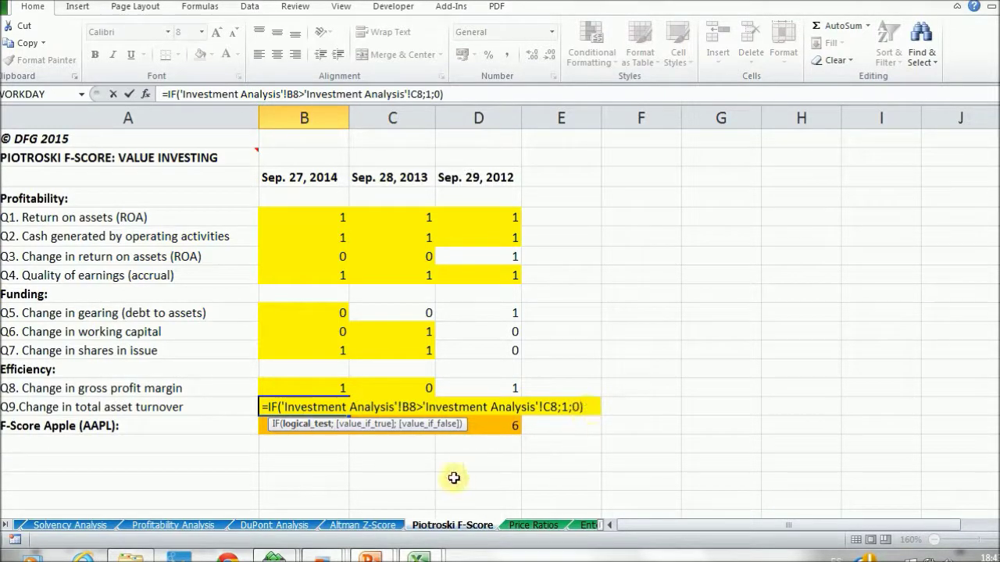
{"action": "key", "text": "ctrl+Return"}
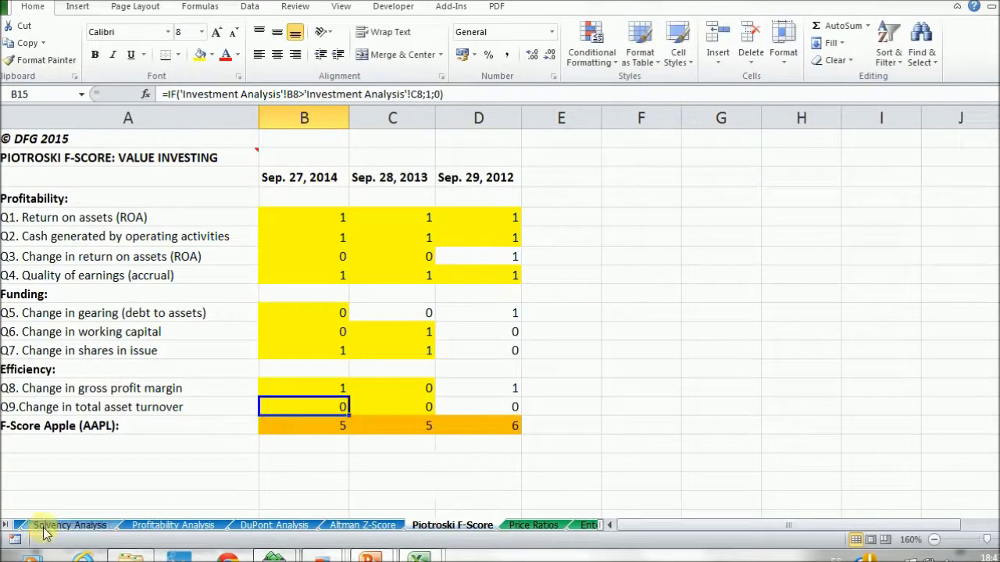
{"action": "left_click", "coordinate": [5, 525]}
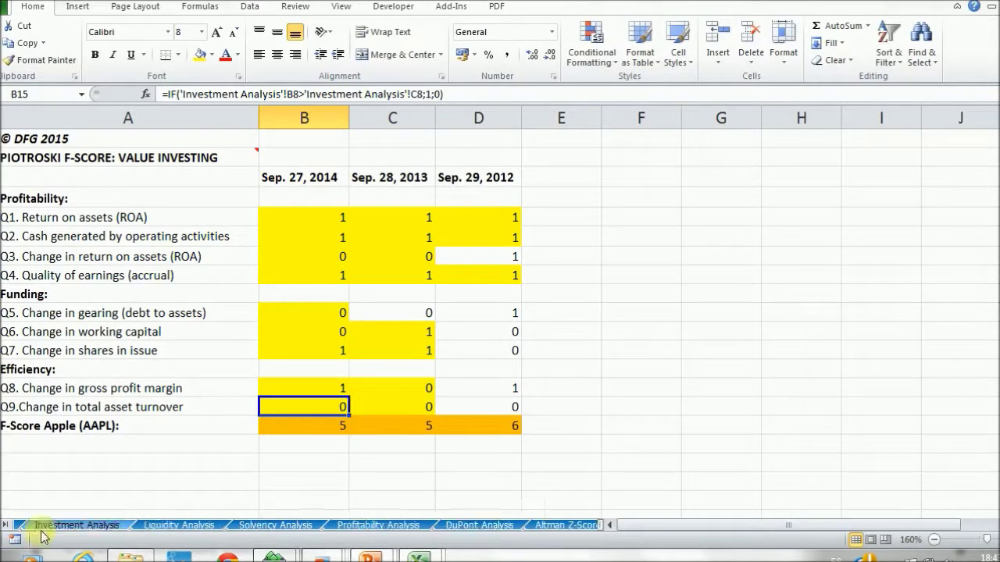
{"action": "left_click", "coordinate": [76, 528]}
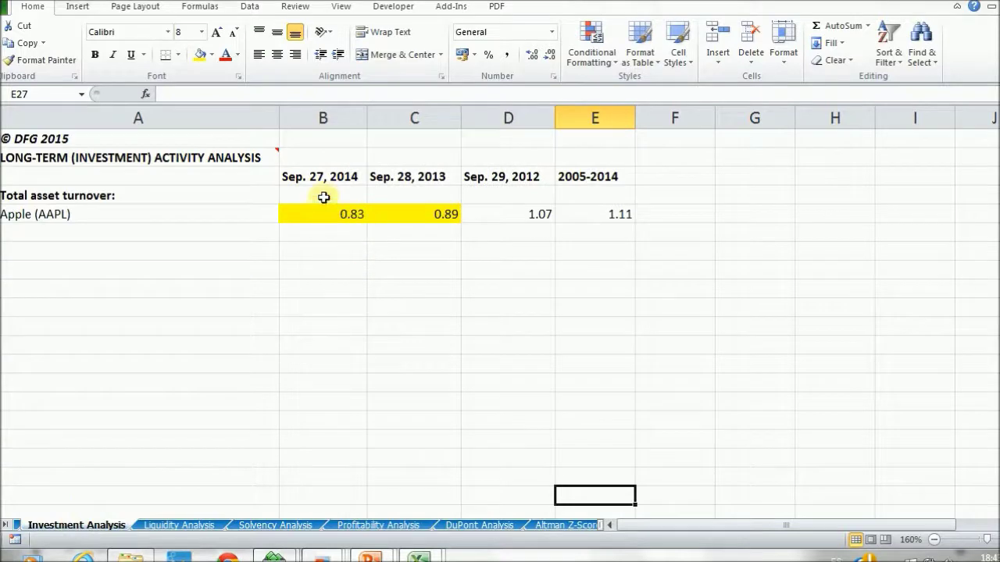
{"action": "left_click", "coordinate": [4, 525]}
{"action": "left_click", "coordinate": [5, 525]}
{"action": "left_click", "coordinate": [451, 526]}
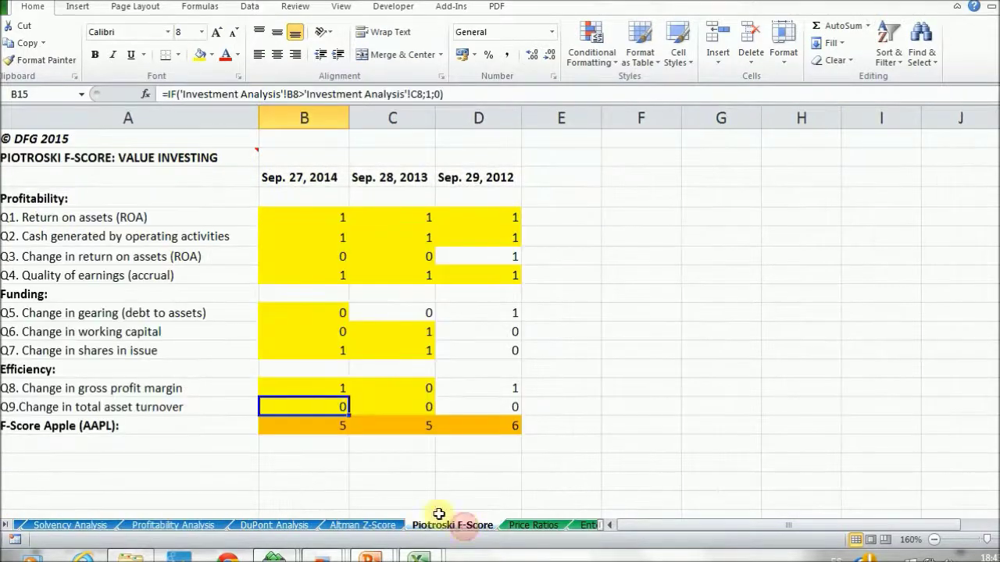
{"action": "left_click", "coordinate": [299, 425]}
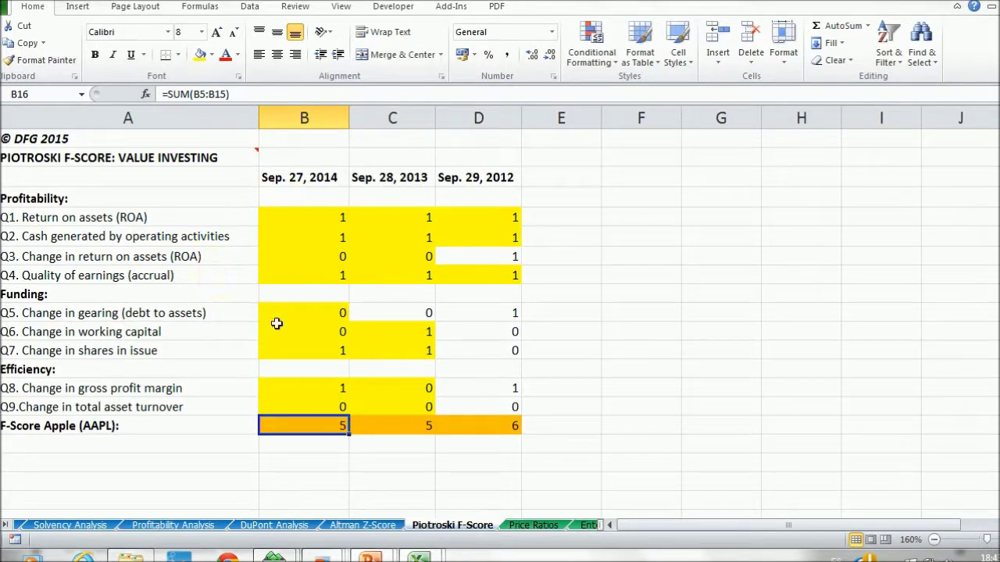
{"action": "double_click", "coordinate": [287, 425]}
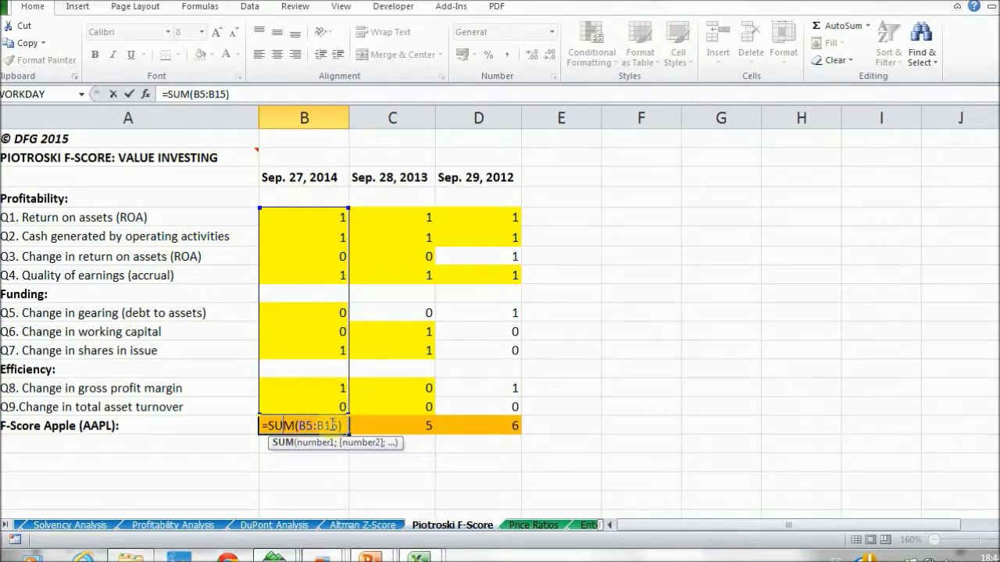
{"action": "key", "text": "ctrl+Return"}
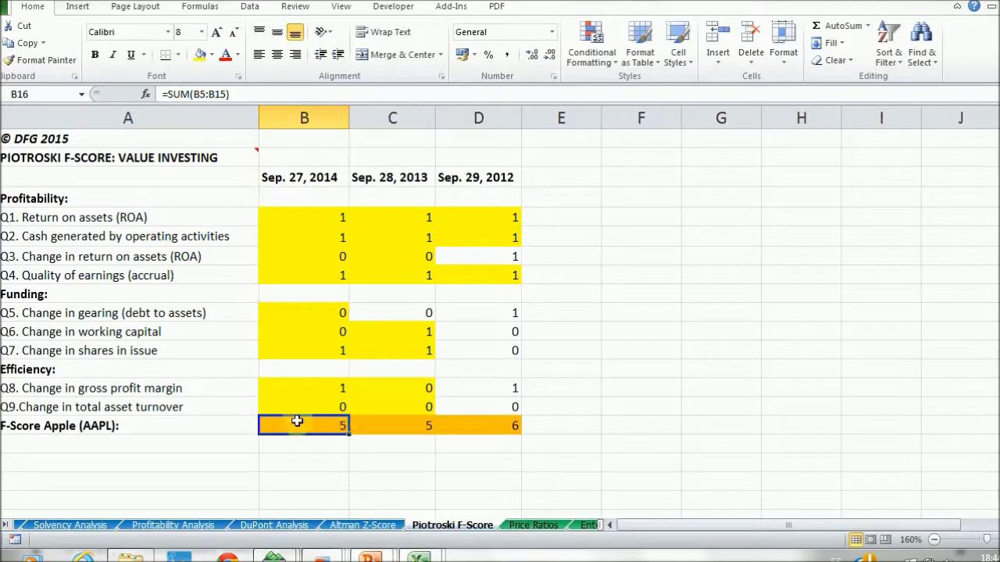
{"action": "left_click", "coordinate": [395, 422]}
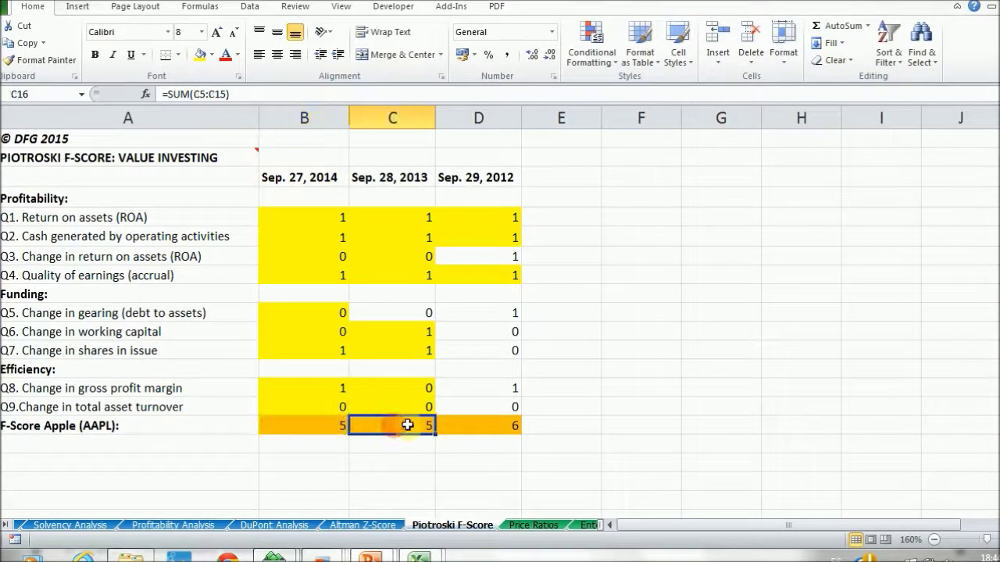
{"action": "left_click", "coordinate": [317, 426]}
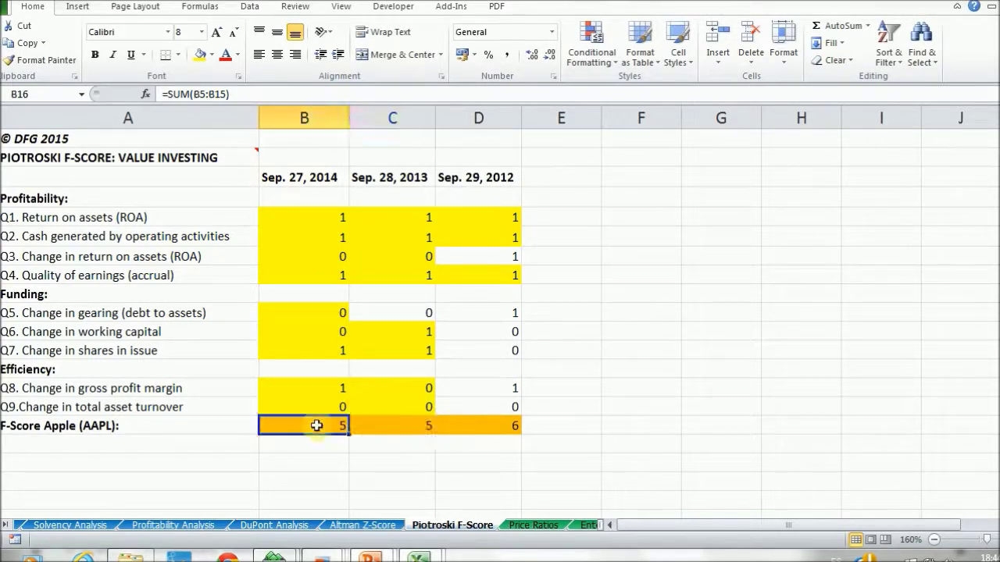
{"action": "left_click", "coordinate": [384, 425]}
{"action": "left_click", "coordinate": [460, 425]}
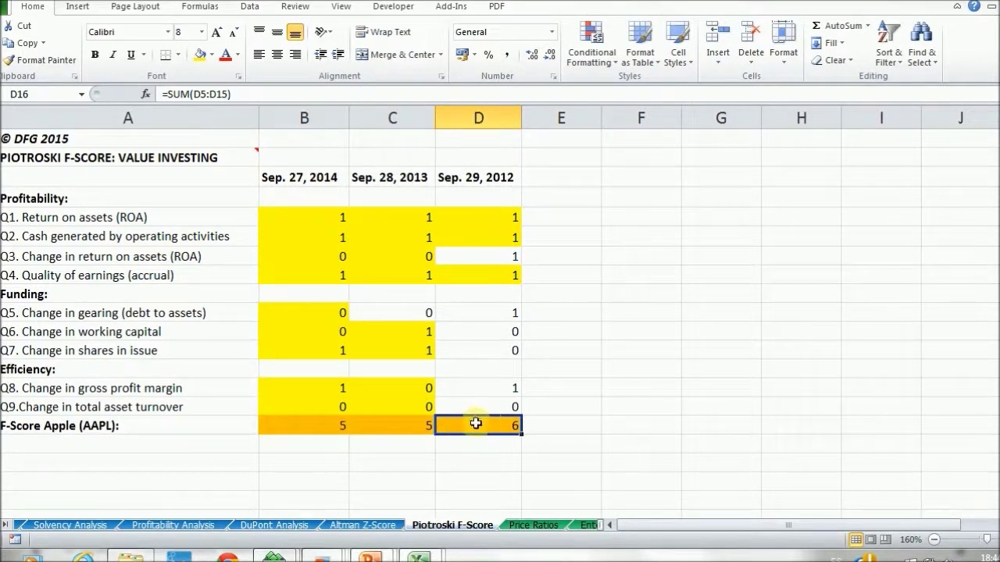